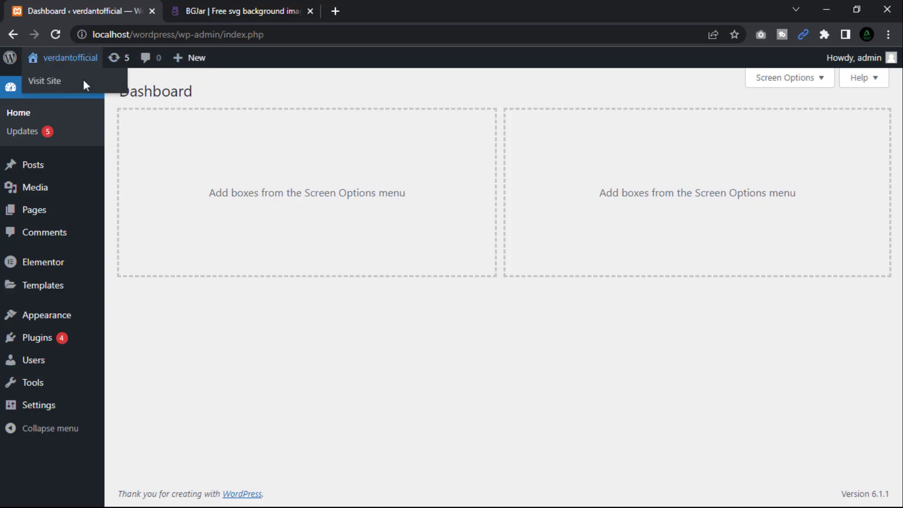
Step: Open the live site from Visit Site in a new tab, review Our Brand, and return to the dashboard
{"action": "right_click", "coordinate": [62, 83]}
{"action": "left_click", "coordinate": [77, 89]}
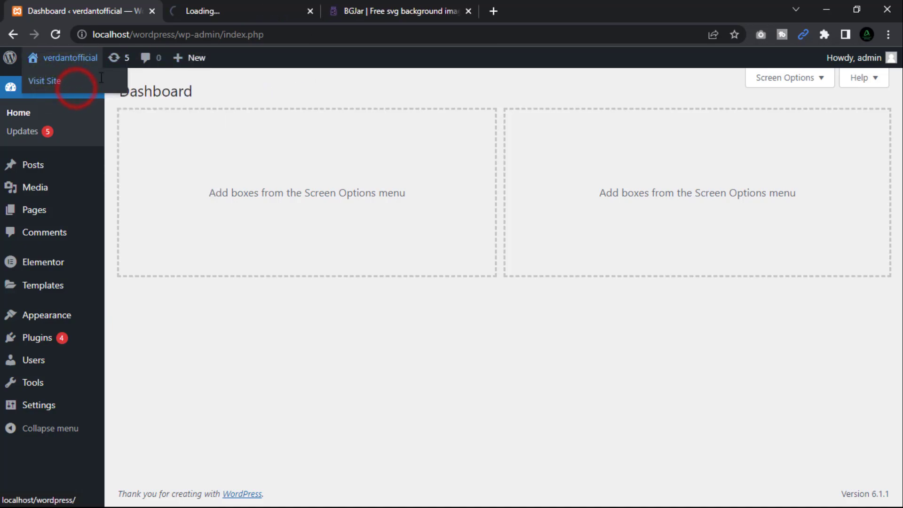
{"action": "left_click", "coordinate": [223, 11]}
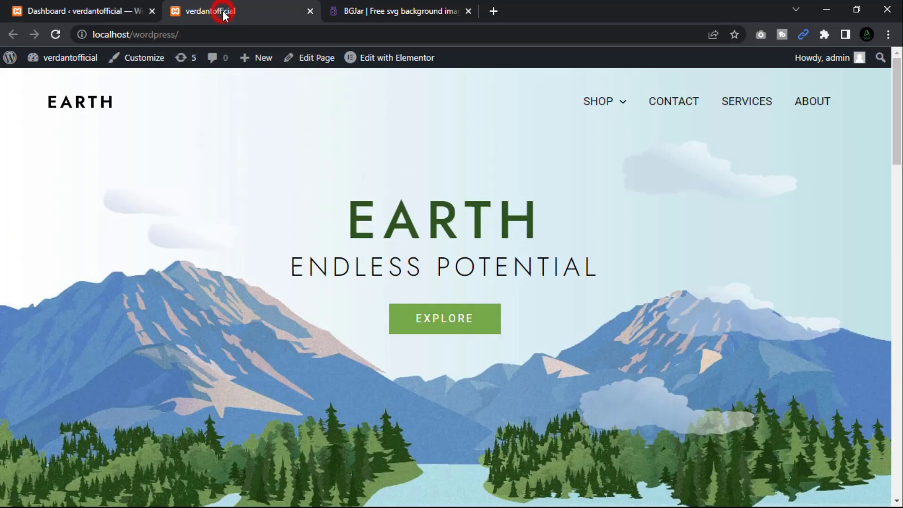
{"action": "scroll", "coordinate": [235, 225], "scroll_direction": "down", "scroll_amount": 8}
{"action": "scroll", "coordinate": [236, 226], "scroll_direction": "down", "scroll_amount": 10}
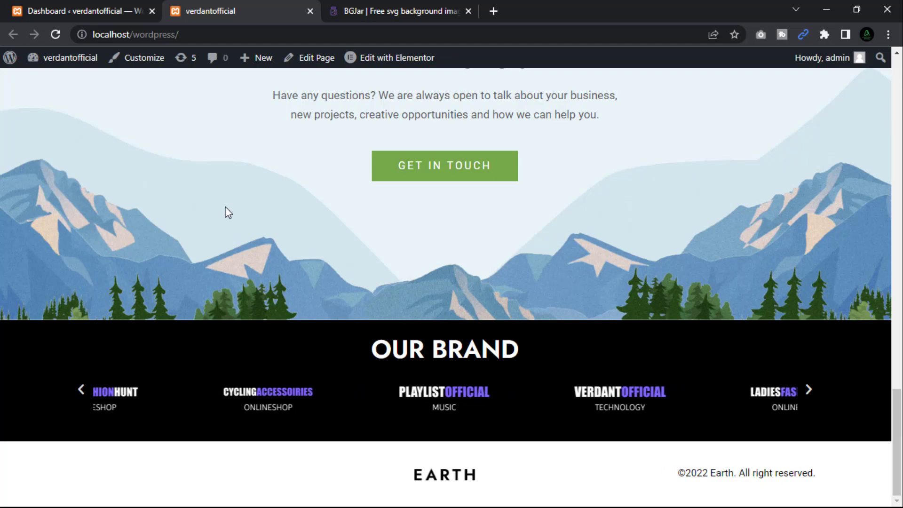
{"action": "left_click", "coordinate": [86, 11]}
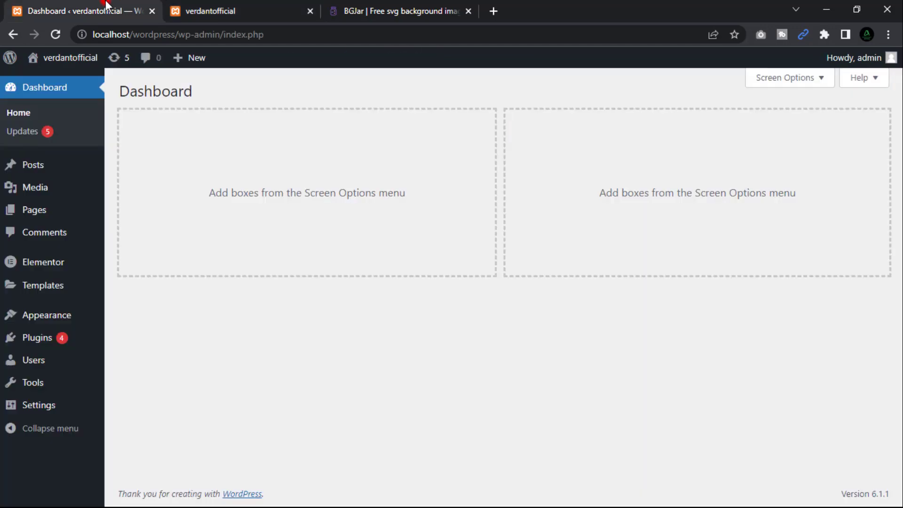
Step: Open the Home page from Pages in Elementor in a new tab, placing the live-site tab after it
{"action": "left_click", "coordinate": [34, 210]}
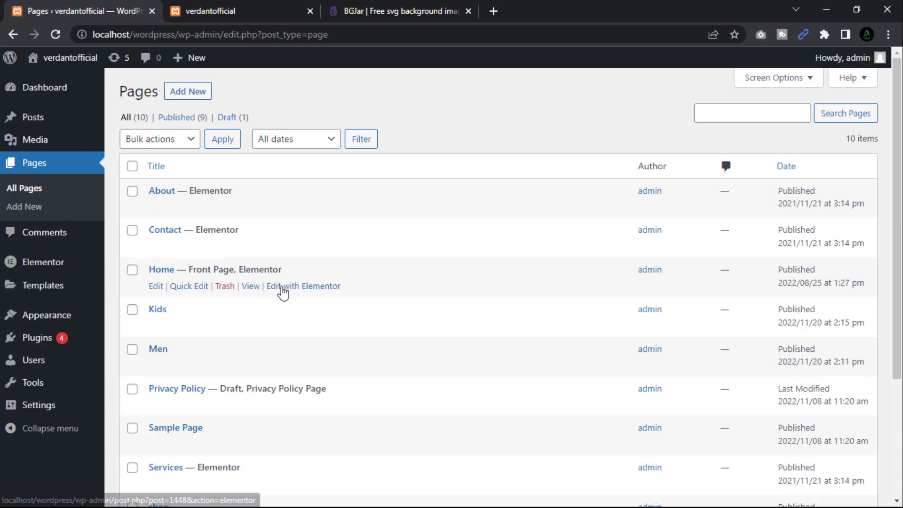
{"action": "right_click", "coordinate": [282, 286]}
{"action": "left_click", "coordinate": [333, 297]}
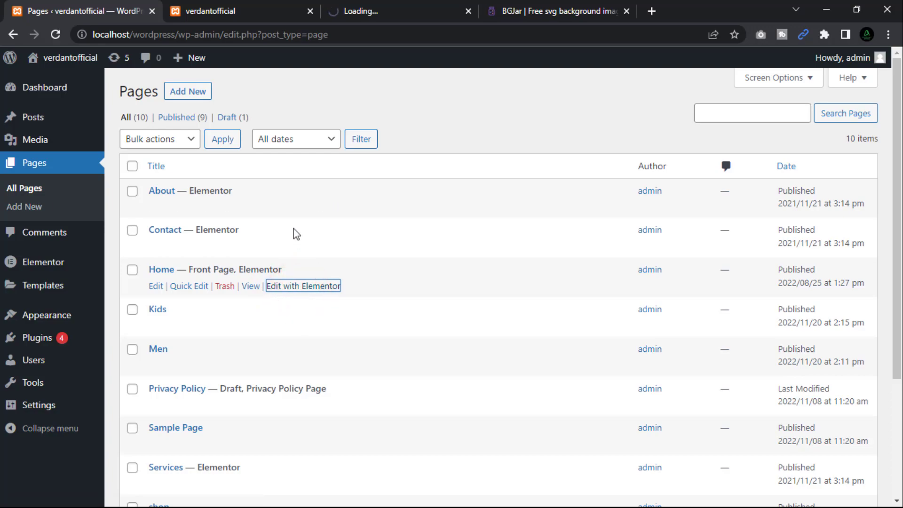
{"action": "left_click", "coordinate": [275, 10]}
{"action": "left_click_drag", "start_coordinate": [283, 11], "coordinate": [415, 7]}
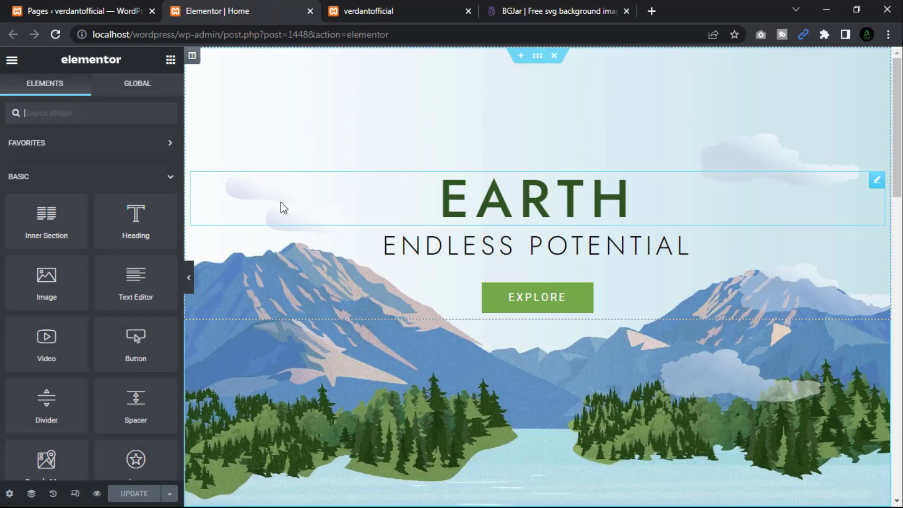
{"action": "scroll", "coordinate": [281, 203], "scroll_direction": "down", "scroll_amount": 5}
{"action": "scroll", "coordinate": [281, 203], "scroll_direction": "down", "scroll_amount": 5}
{"action": "scroll", "coordinate": [281, 203], "scroll_direction": "down", "scroll_amount": 5}
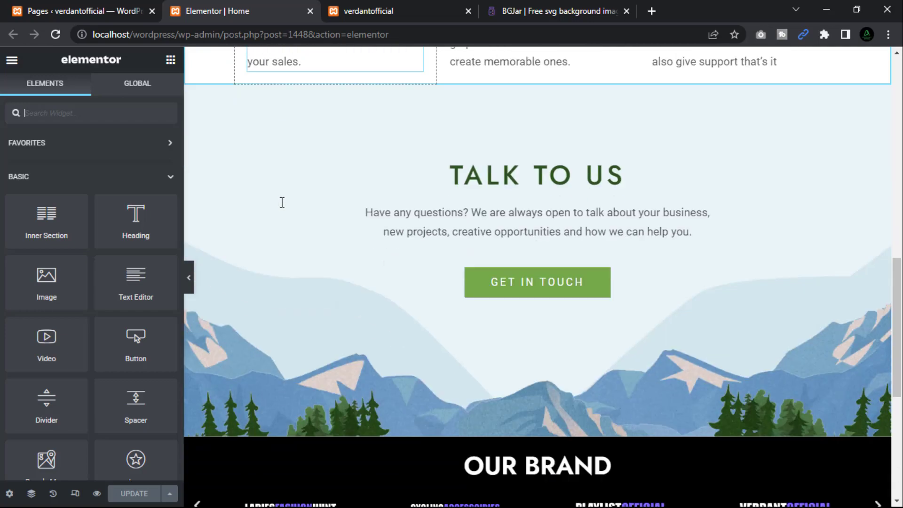
{"action": "scroll", "coordinate": [281, 203], "scroll_direction": "down", "scroll_amount": 5}
{"action": "scroll", "coordinate": [281, 205], "scroll_direction": "down", "scroll_amount": 3}
{"action": "scroll", "coordinate": [427, 239], "scroll_direction": "up", "scroll_amount": 2}
{"action": "scroll", "coordinate": [518, 247], "scroll_direction": "up", "scroll_amount": 2}
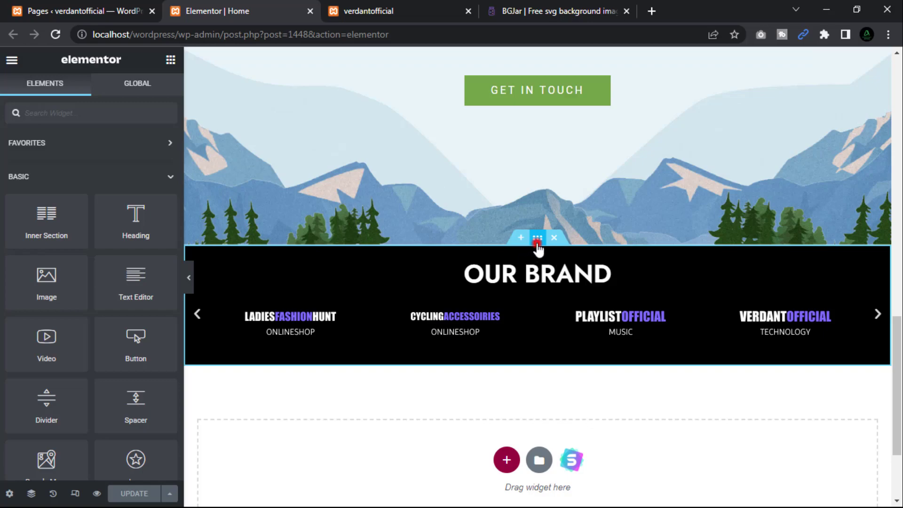
Step: Bring up the Our Brand section's settings and switch over to the BGJar tab
{"action": "left_click", "coordinate": [538, 239]}
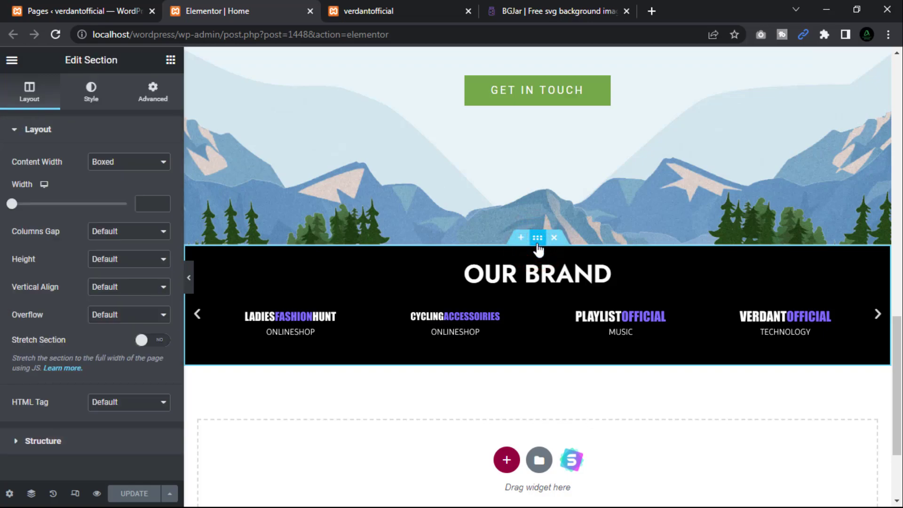
{"action": "key", "text": "ctrl+4"}
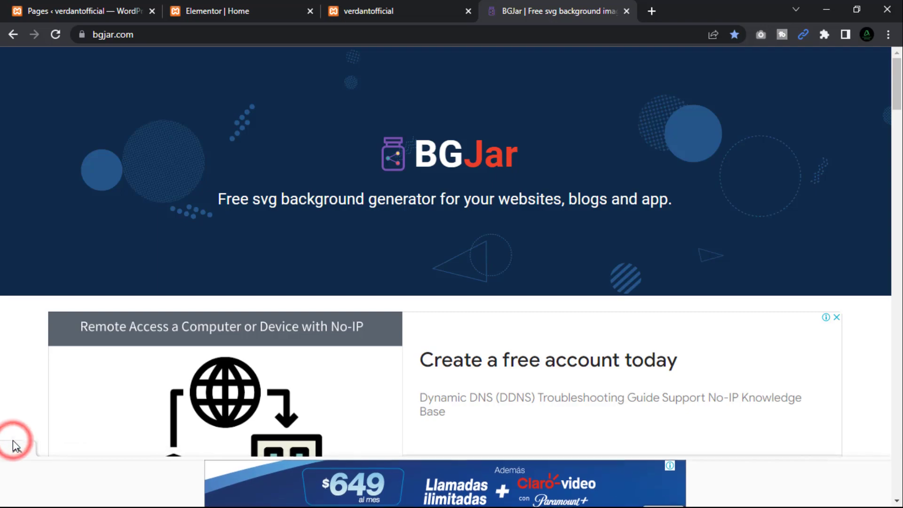
{"action": "scroll", "coordinate": [380, 389], "scroll_direction": "down", "scroll_amount": 3}
{"action": "scroll", "coordinate": [380, 390], "scroll_direction": "down", "scroll_amount": 2}
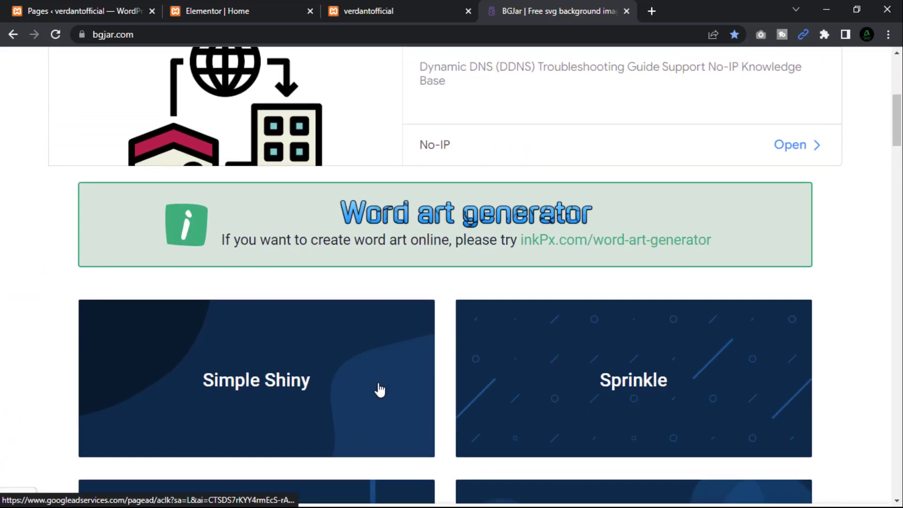
{"action": "scroll", "coordinate": [380, 390], "scroll_direction": "down", "scroll_amount": 2}
{"action": "scroll", "coordinate": [380, 390], "scroll_direction": "down", "scroll_amount": 2}
{"action": "scroll", "coordinate": [380, 390], "scroll_direction": "down", "scroll_amount": 3}
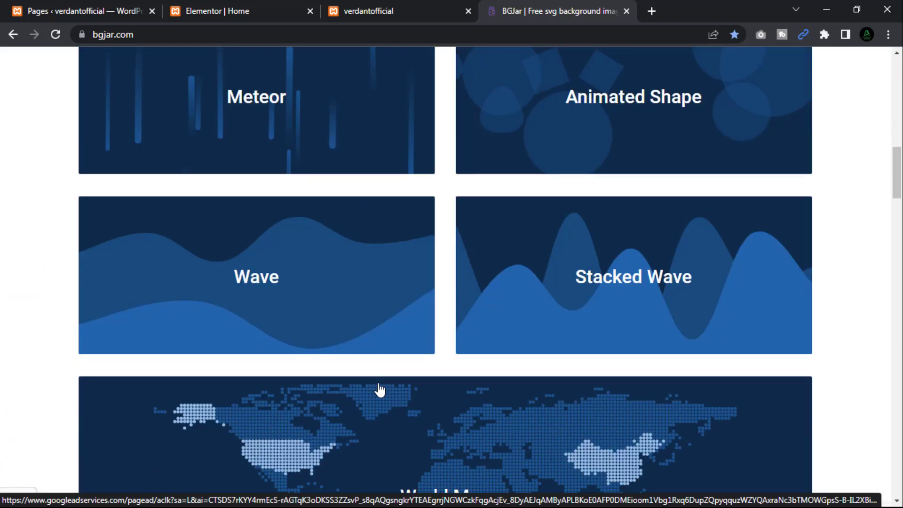
{"action": "scroll", "coordinate": [379, 390], "scroll_direction": "down", "scroll_amount": 2}
{"action": "scroll", "coordinate": [380, 389], "scroll_direction": "down", "scroll_amount": 1}
{"action": "scroll", "coordinate": [380, 389], "scroll_direction": "down", "scroll_amount": 2}
{"action": "scroll", "coordinate": [380, 390], "scroll_direction": "down", "scroll_amount": 3}
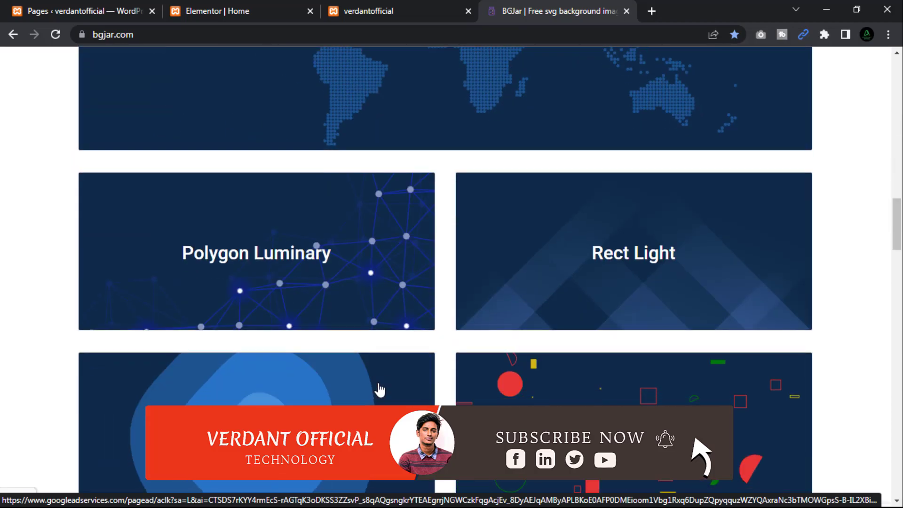
{"action": "scroll", "coordinate": [379, 389], "scroll_direction": "down", "scroll_amount": 3}
{"action": "scroll", "coordinate": [379, 390], "scroll_direction": "down", "scroll_amount": 2}
{"action": "scroll", "coordinate": [380, 390], "scroll_direction": "down", "scroll_amount": 1}
{"action": "scroll", "coordinate": [380, 390], "scroll_direction": "down", "scroll_amount": 3}
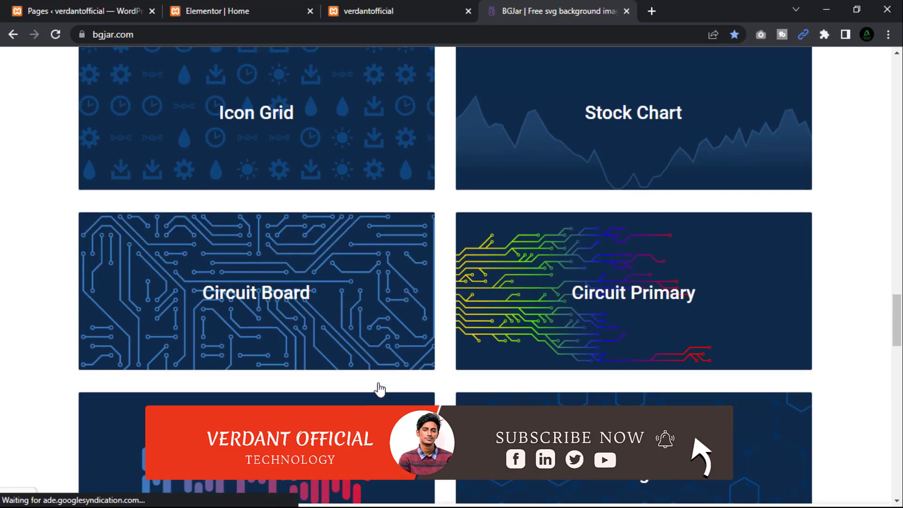
{"action": "scroll", "coordinate": [380, 390], "scroll_direction": "down", "scroll_amount": 2}
{"action": "scroll", "coordinate": [379, 390], "scroll_direction": "down", "scroll_amount": 3}
{"action": "scroll", "coordinate": [379, 389], "scroll_direction": "down", "scroll_amount": 3}
{"action": "scroll", "coordinate": [380, 390], "scroll_direction": "up", "scroll_amount": 5}
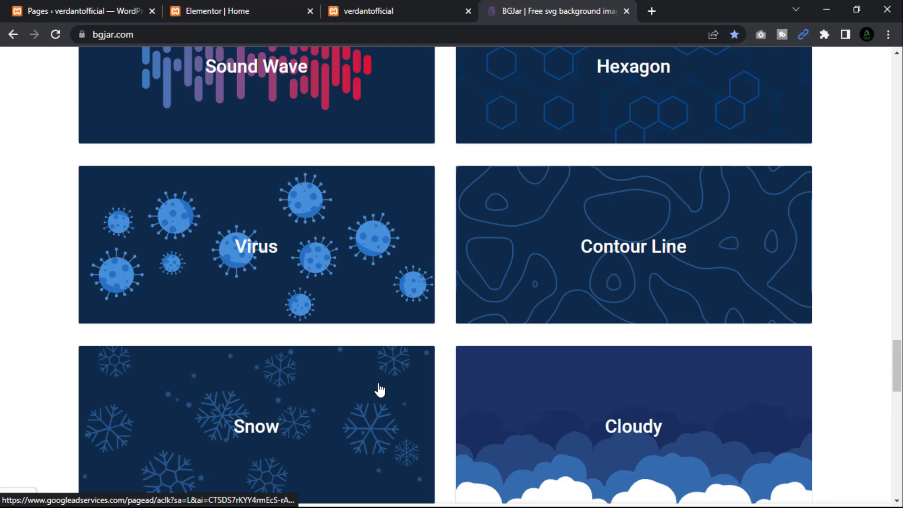
{"action": "scroll", "coordinate": [380, 390], "scroll_direction": "up", "scroll_amount": 3}
{"action": "left_click_drag", "start_coordinate": [897, 304], "coordinate": [897, 151]}
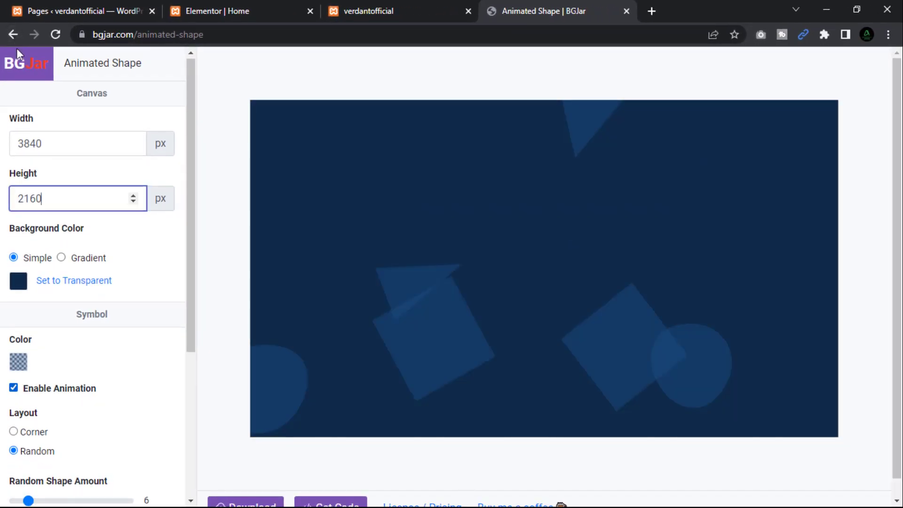
{"action": "scroll", "coordinate": [65, 282], "scroll_direction": "down", "scroll_amount": 3}
{"action": "scroll", "coordinate": [117, 251], "scroll_direction": "down", "scroll_amount": 2}
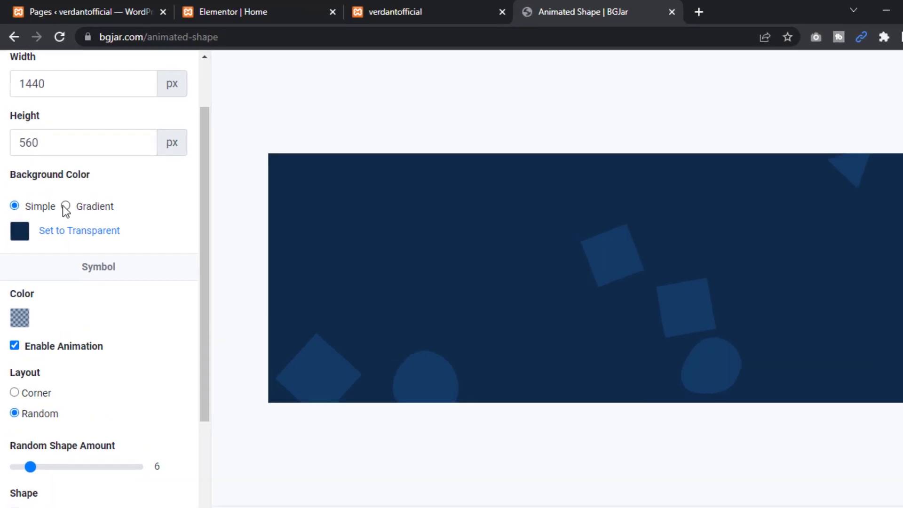
Step: Try Gradient then keep Simple background, try Corner then keep Random shape layout
{"action": "left_click", "coordinate": [61, 192]}
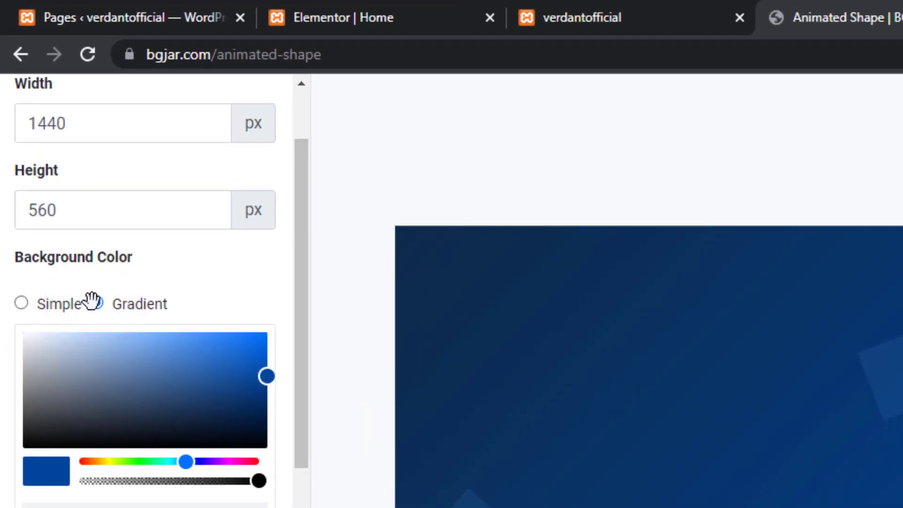
{"action": "left_click", "coordinate": [21, 303]}
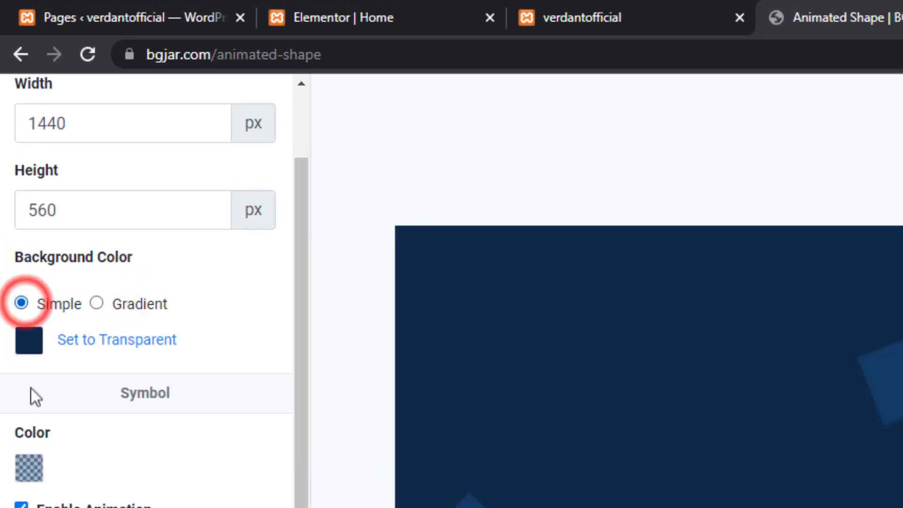
{"action": "scroll", "coordinate": [37, 473], "scroll_direction": "down", "scroll_amount": 3}
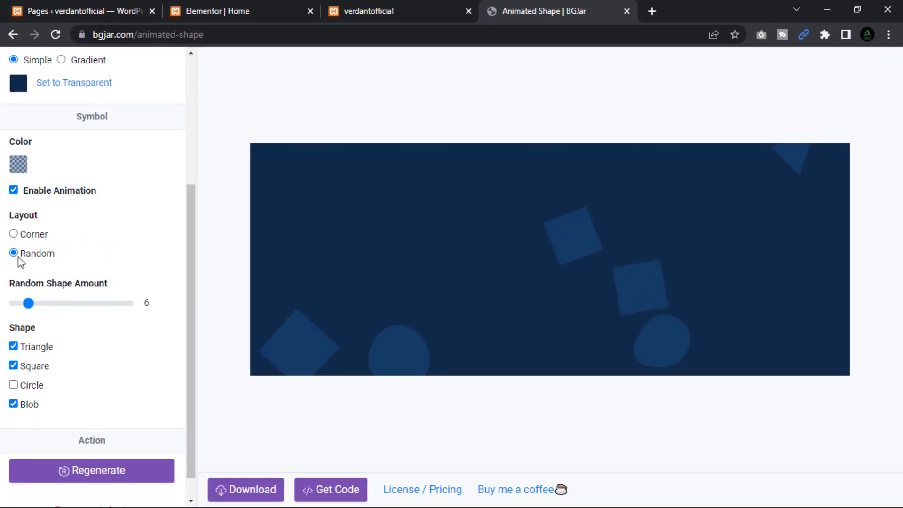
{"action": "left_click", "coordinate": [13, 234]}
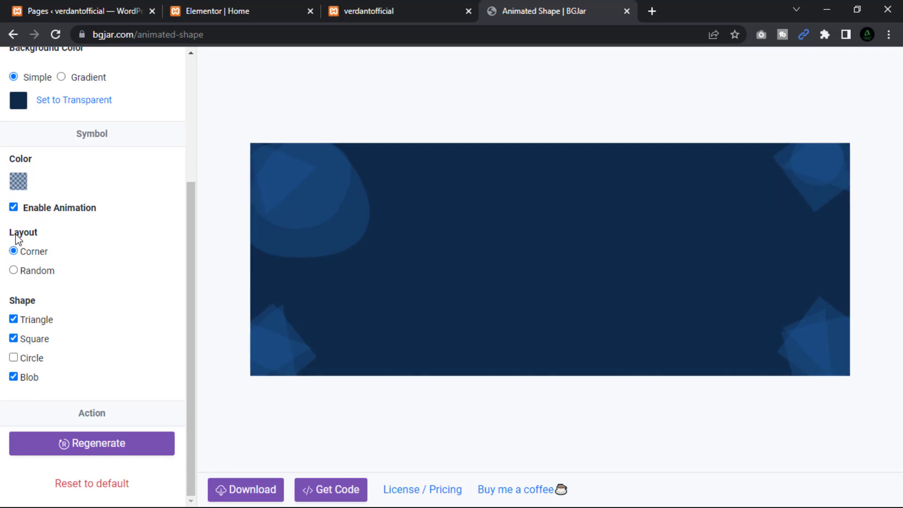
{"action": "left_click", "coordinate": [14, 270]}
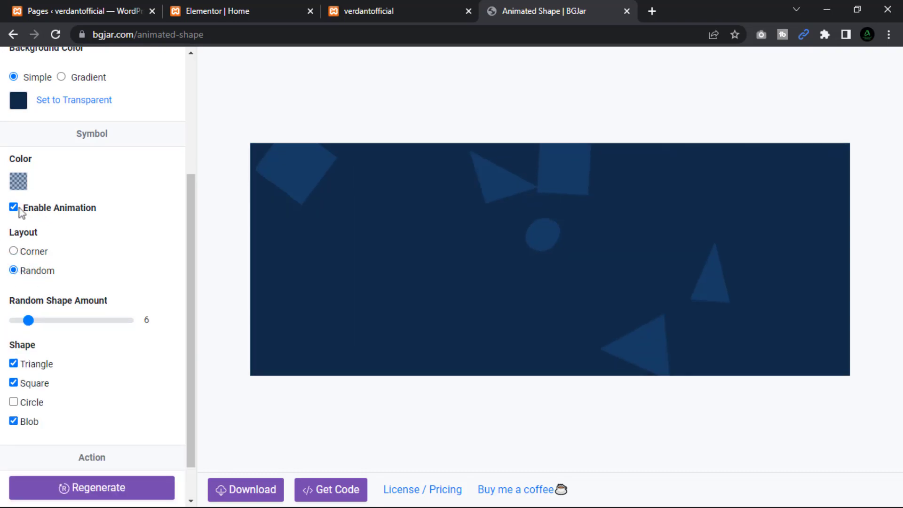
Step: Set the shape colour to a blue shade and raise Random Shape Amount to 6
{"action": "left_click", "coordinate": [19, 183]}
{"action": "left_click", "coordinate": [263, 227]}
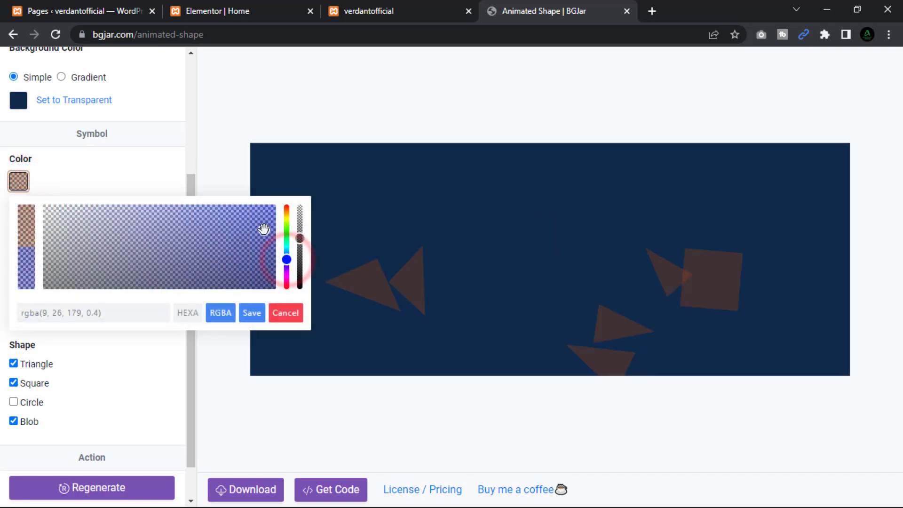
{"action": "left_click_drag", "start_coordinate": [268, 211], "coordinate": [268, 209]}
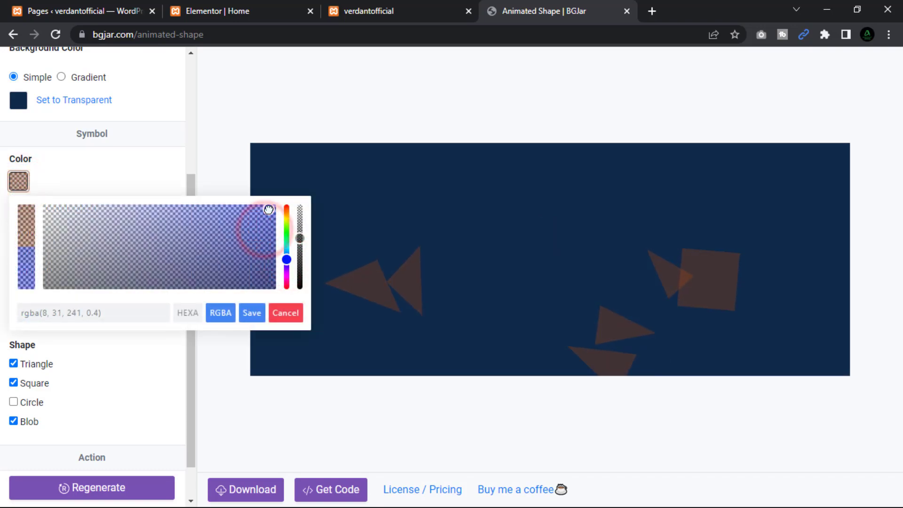
{"action": "left_click", "coordinate": [253, 313]}
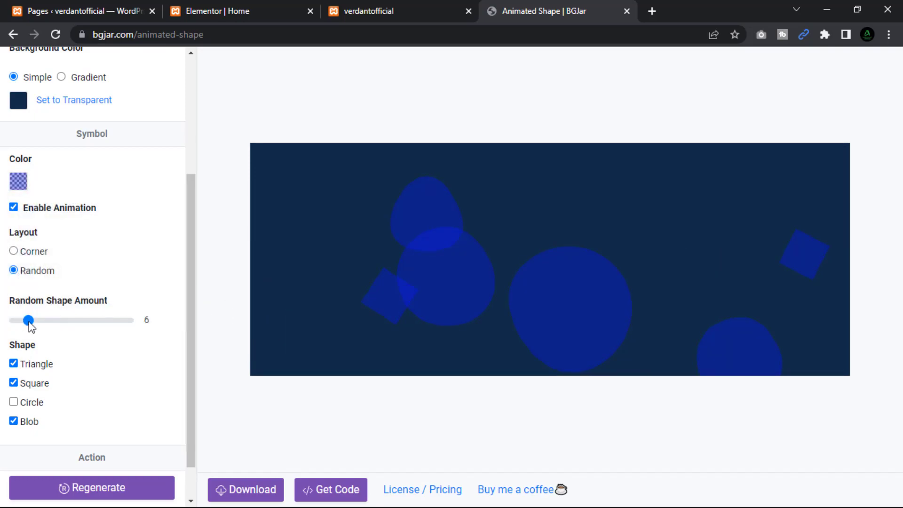
{"action": "left_click_drag", "start_coordinate": [28, 323], "coordinate": [54, 324]}
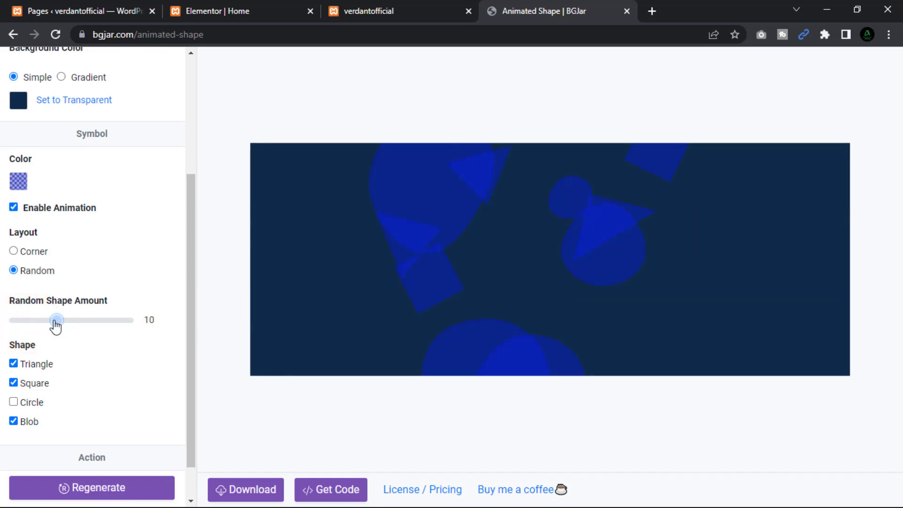
{"action": "left_click_drag", "start_coordinate": [51, 323], "coordinate": [43, 323]}
{"action": "scroll", "coordinate": [44, 345], "scroll_direction": "down", "scroll_amount": 1}
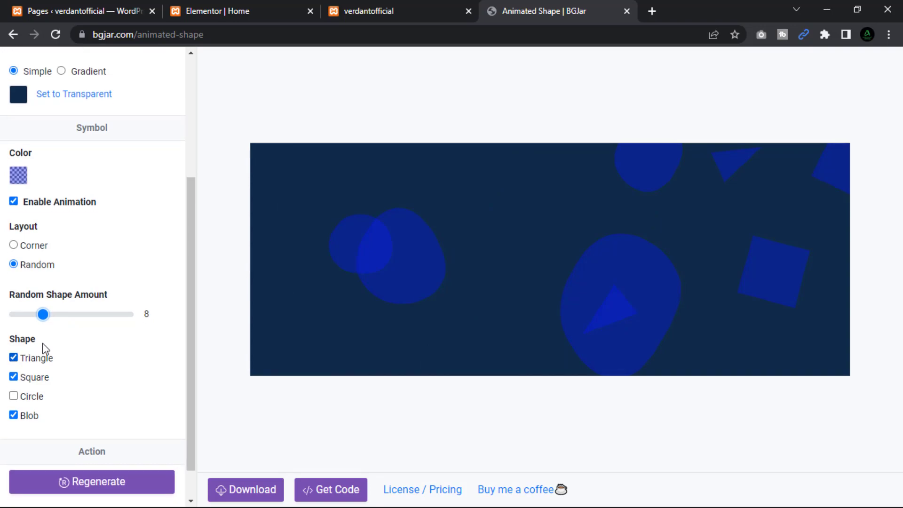
Step: Toggle the Circle, Triangle, Square and Blob shapes, regenerate until satisfied, and bring up the code
{"action": "left_click", "coordinate": [13, 320]}
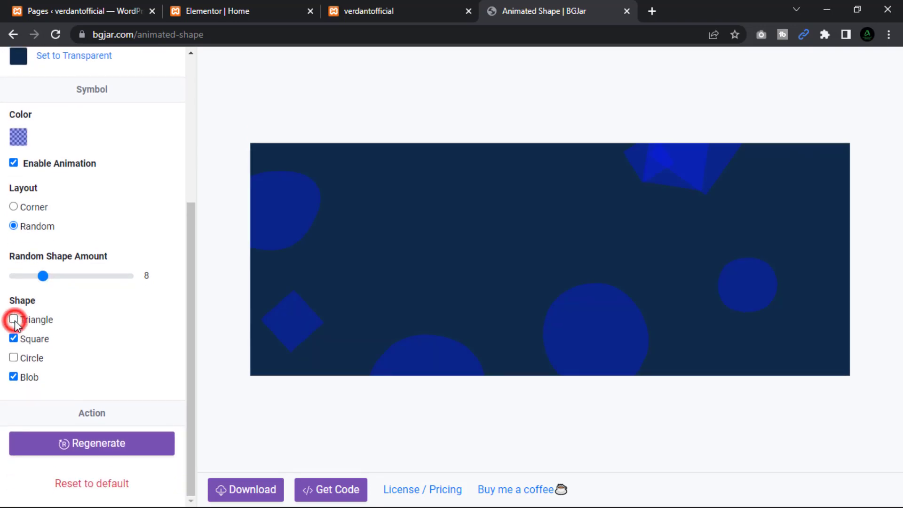
{"action": "left_click", "coordinate": [14, 339]}
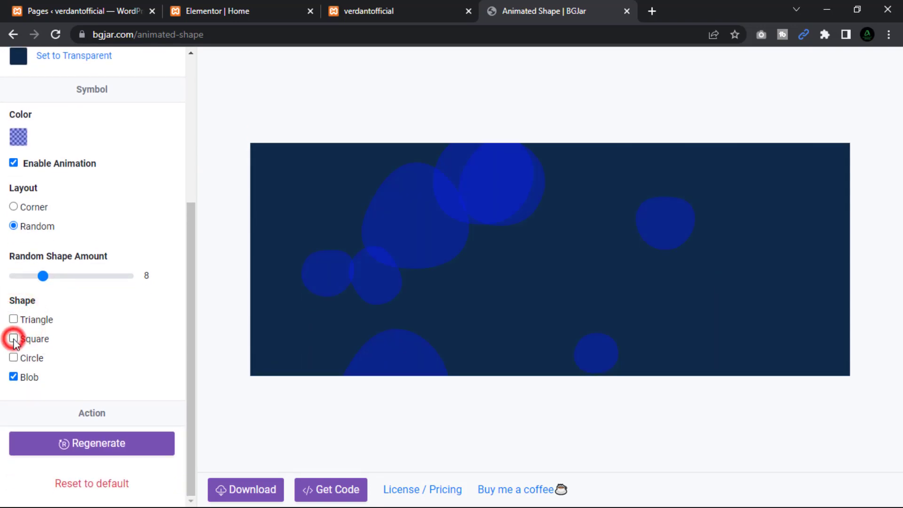
{"action": "left_click", "coordinate": [13, 376]}
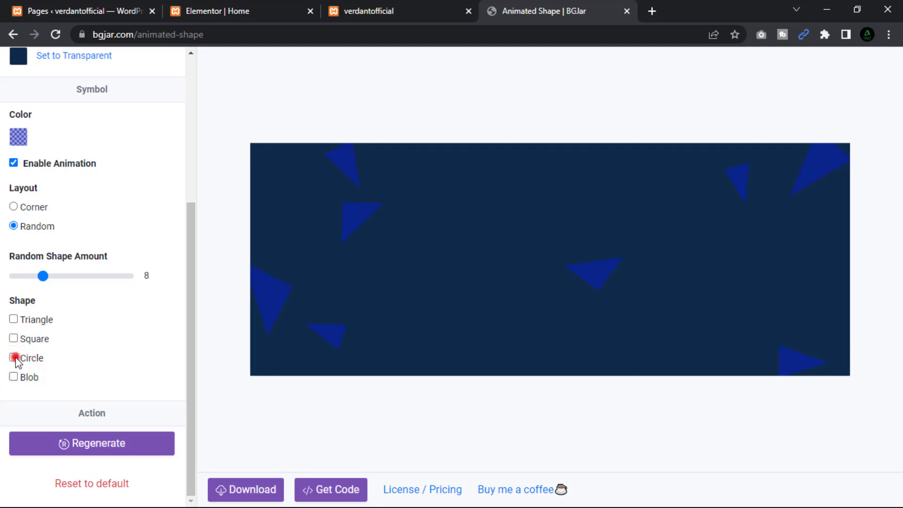
{"action": "left_click", "coordinate": [13, 358]}
{"action": "left_click", "coordinate": [88, 444]}
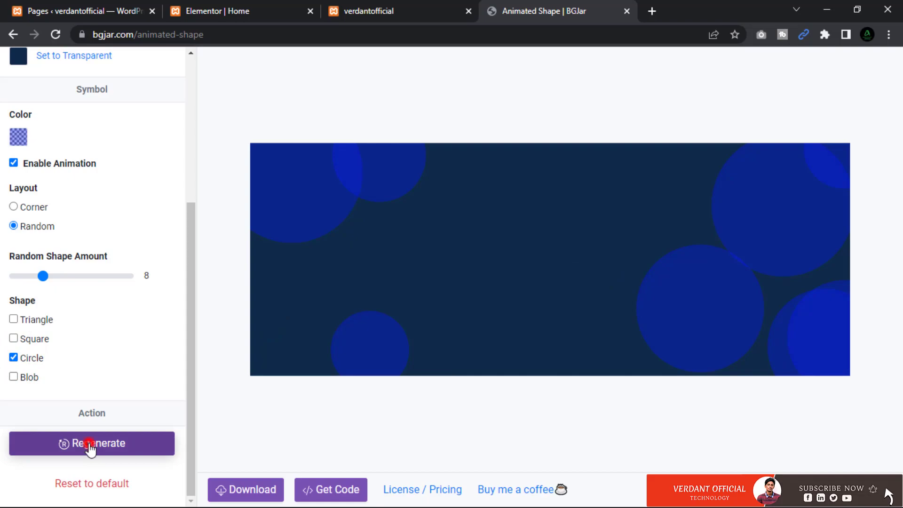
{"action": "left_click", "coordinate": [89, 445]}
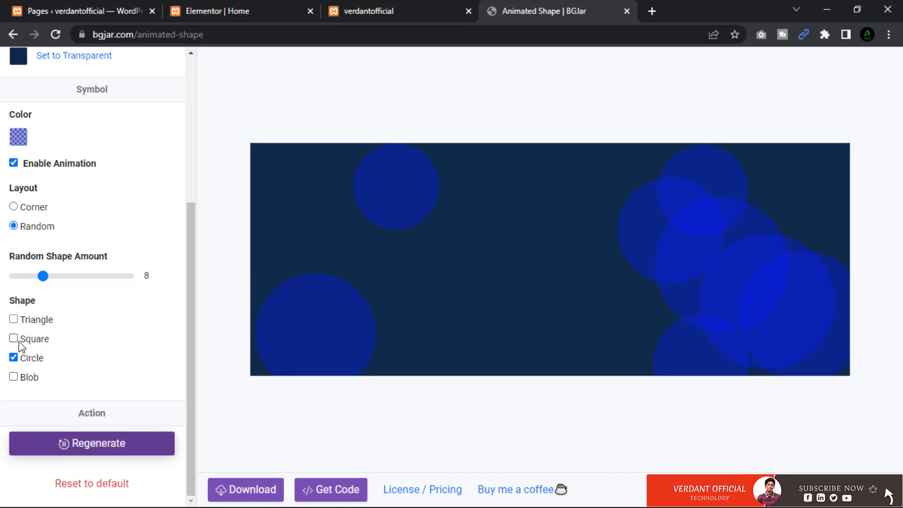
{"action": "left_click", "coordinate": [13, 320]}
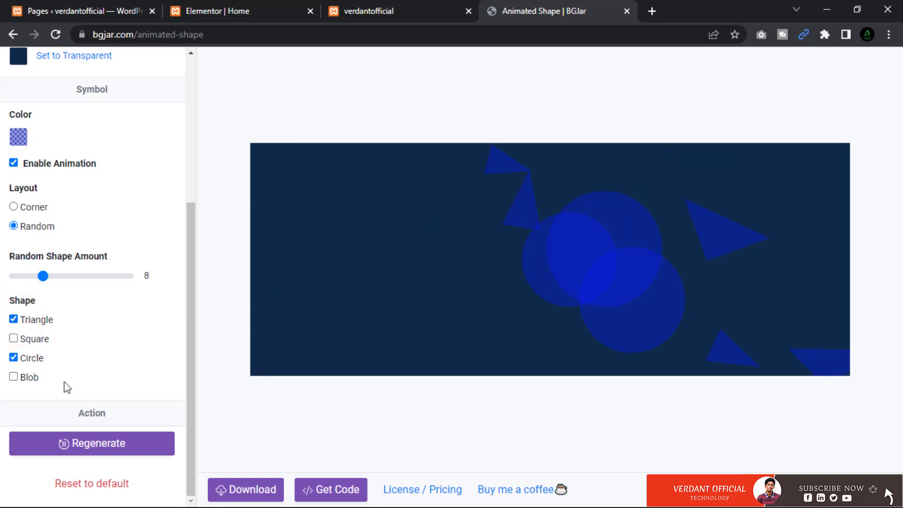
{"action": "left_click", "coordinate": [115, 445]}
{"action": "left_click", "coordinate": [331, 489]}
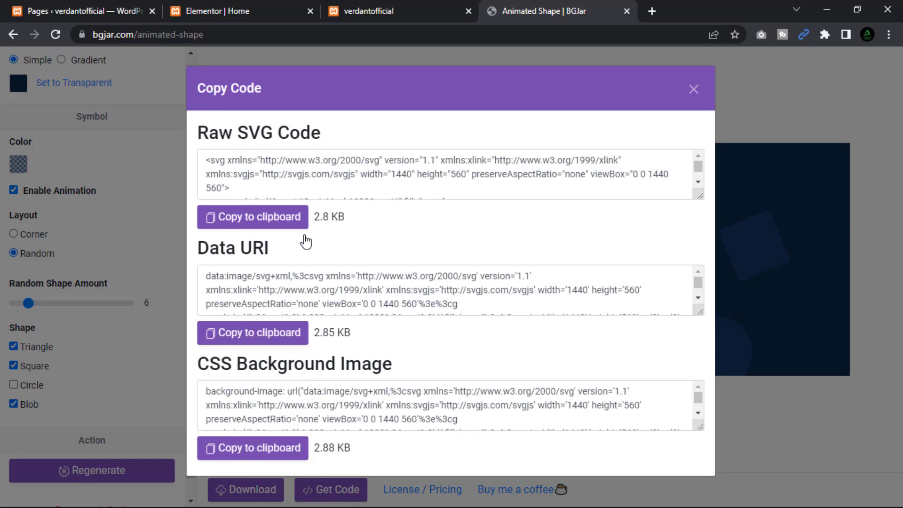
Step: Copy the CSS Background Image code to the clipboard and return to the Elementor Home tab
{"action": "left_click", "coordinate": [306, 239]}
{"action": "scroll", "coordinate": [247, 423], "scroll_direction": "down", "scroll_amount": 3}
{"action": "scroll", "coordinate": [246, 424], "scroll_direction": "up", "scroll_amount": 3}
{"action": "left_click", "coordinate": [242, 450]}
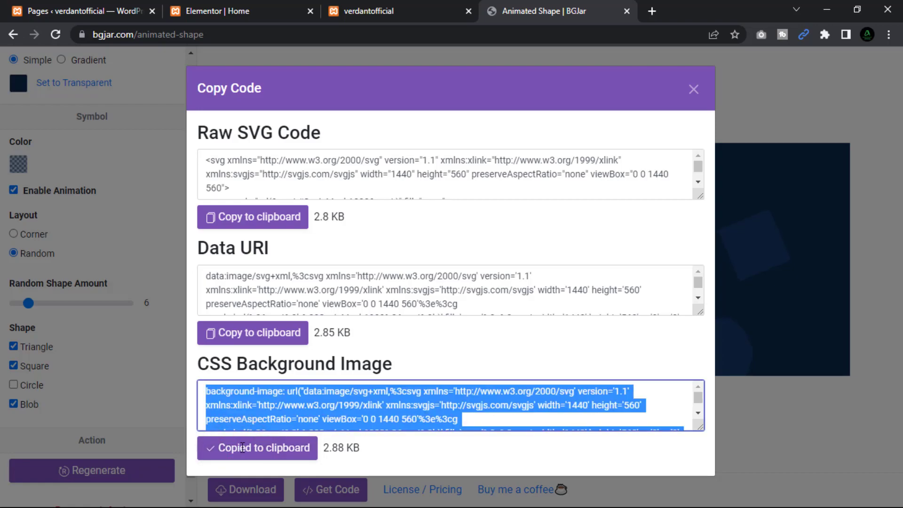
{"action": "left_click", "coordinate": [262, 4]}
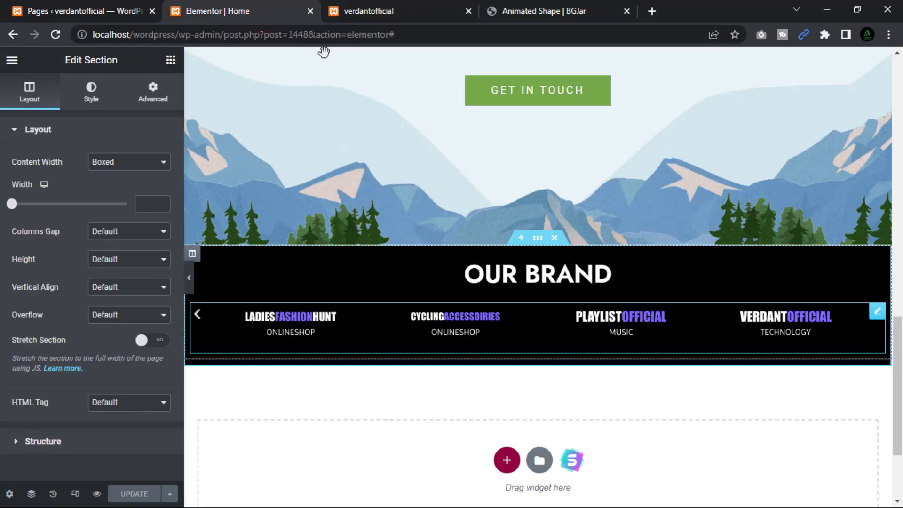
Step: Add a .bg{ } rule in the Our Brand section's Advanced > Custom CSS and paste the background-image code inside
{"action": "left_click", "coordinate": [540, 243]}
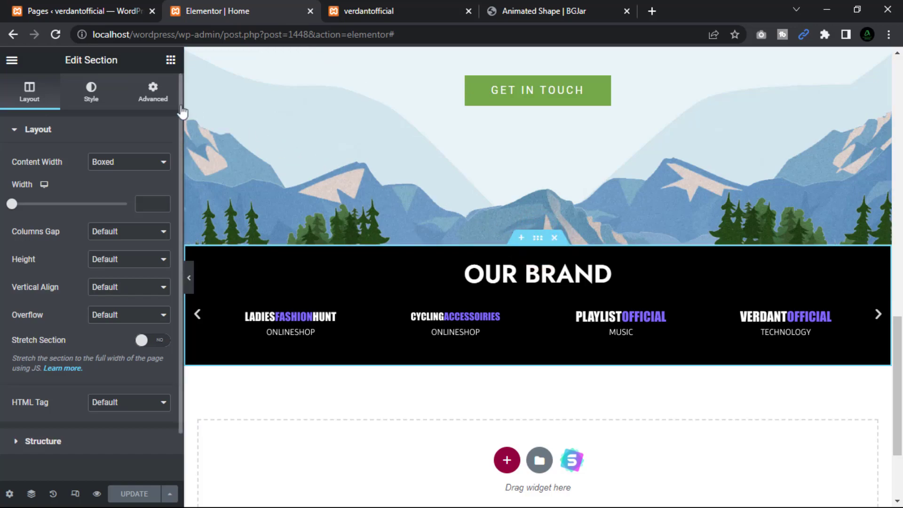
{"action": "left_click", "coordinate": [152, 92]}
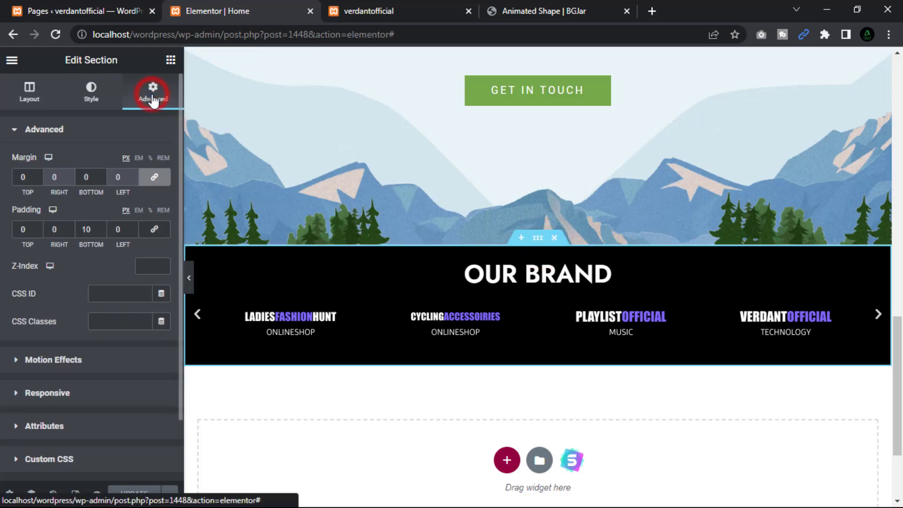
{"action": "left_click", "coordinate": [17, 462]}
{"action": "type", "text": ".bg{}"}
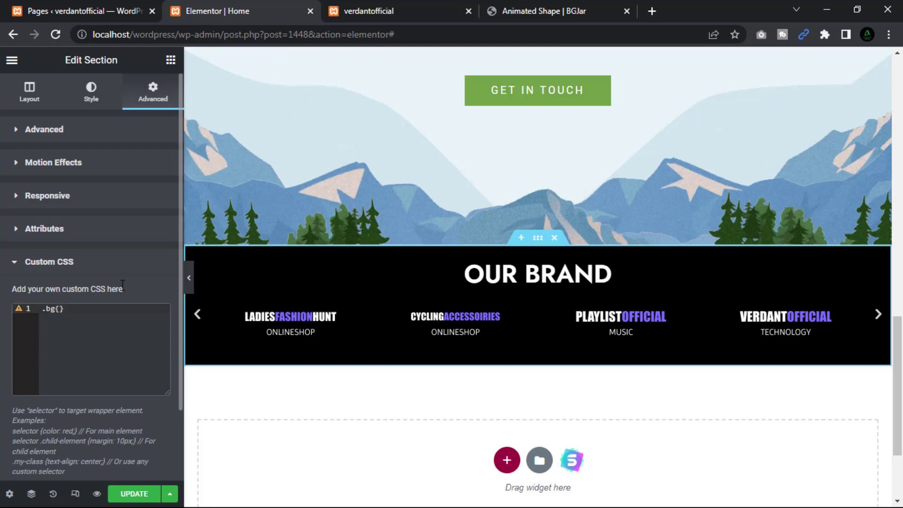
{"action": "key", "text": "Return"}
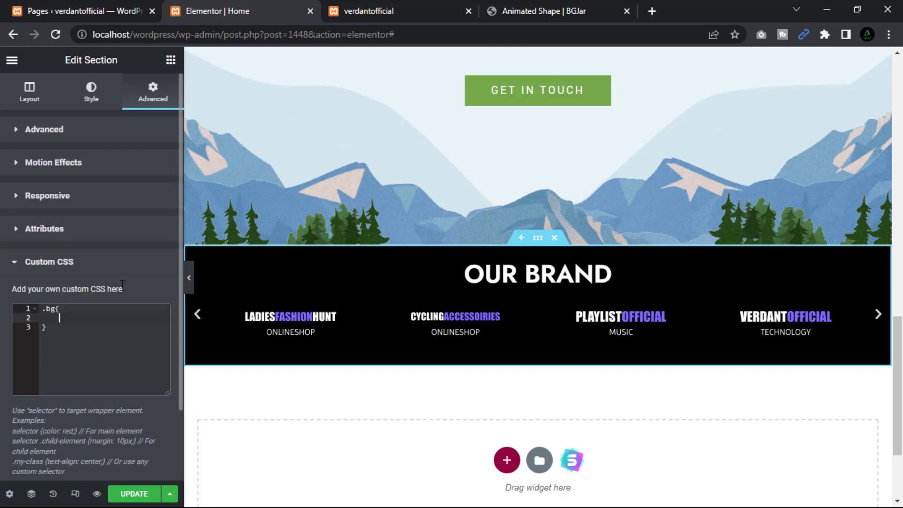
{"action": "key", "text": "Return"}
{"action": "key", "text": "ctrl+v"}
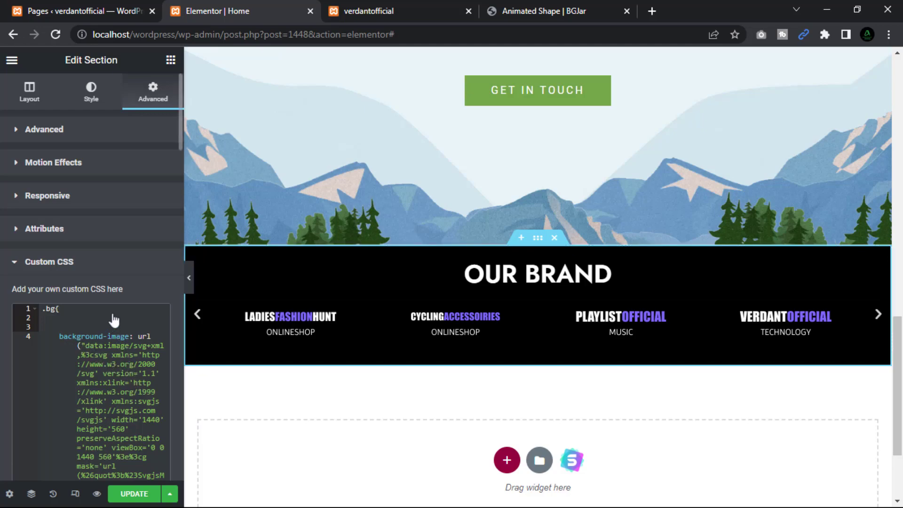
Step: Enter bg in the Our Brand section's CSS Classes field under Advanced
{"action": "left_click", "coordinate": [51, 130]}
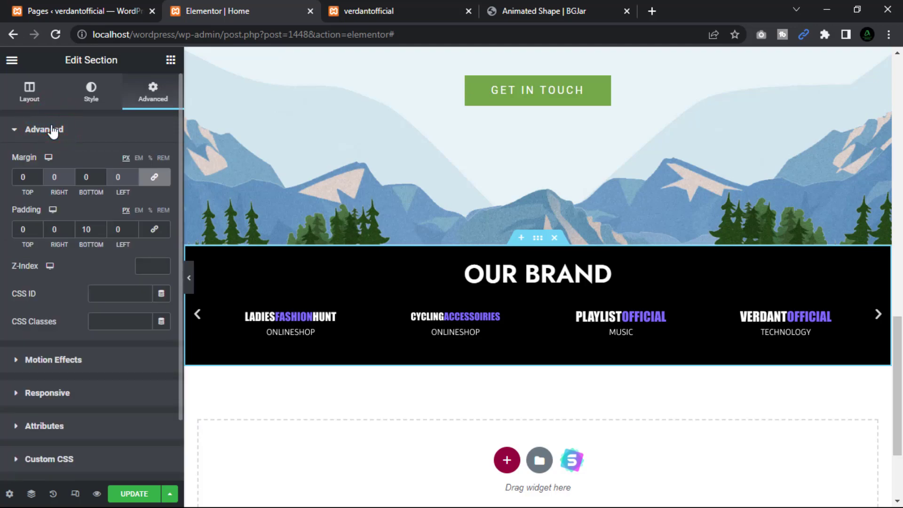
{"action": "left_click", "coordinate": [91, 324]}
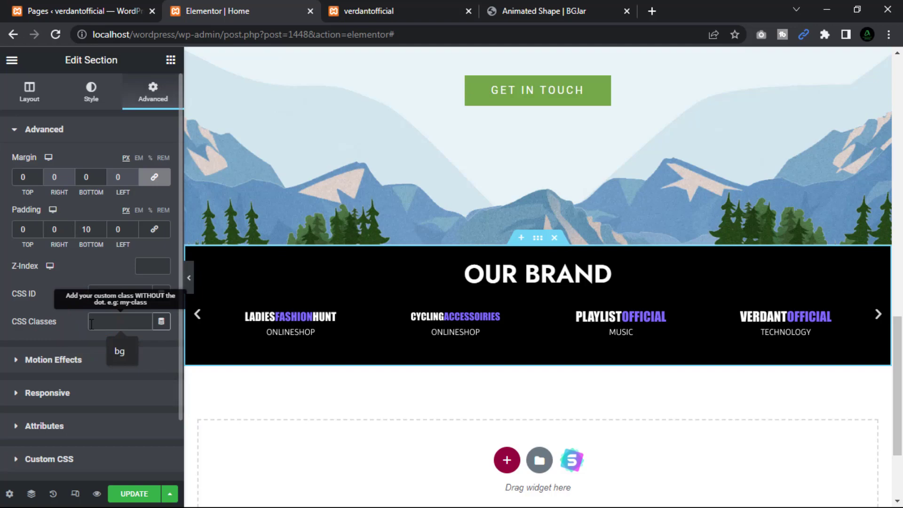
{"action": "type", "text": "g"}
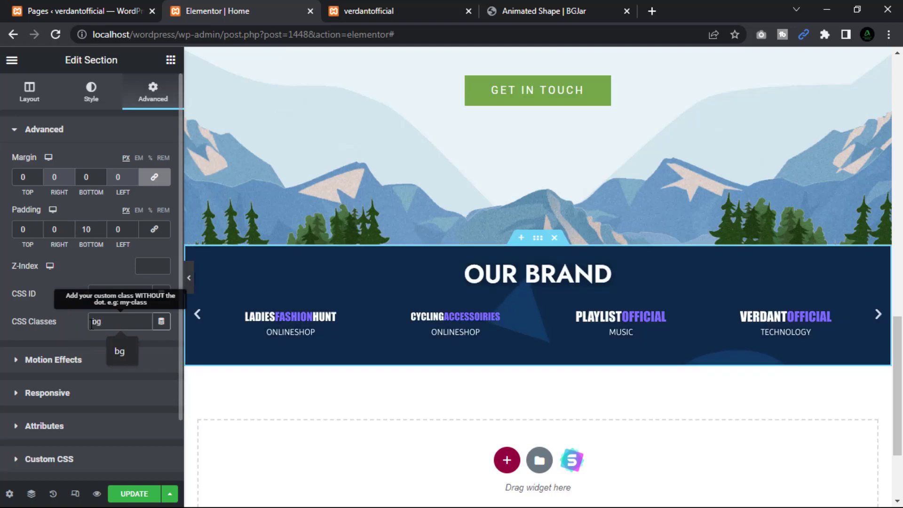
{"action": "left_click", "coordinate": [143, 341]}
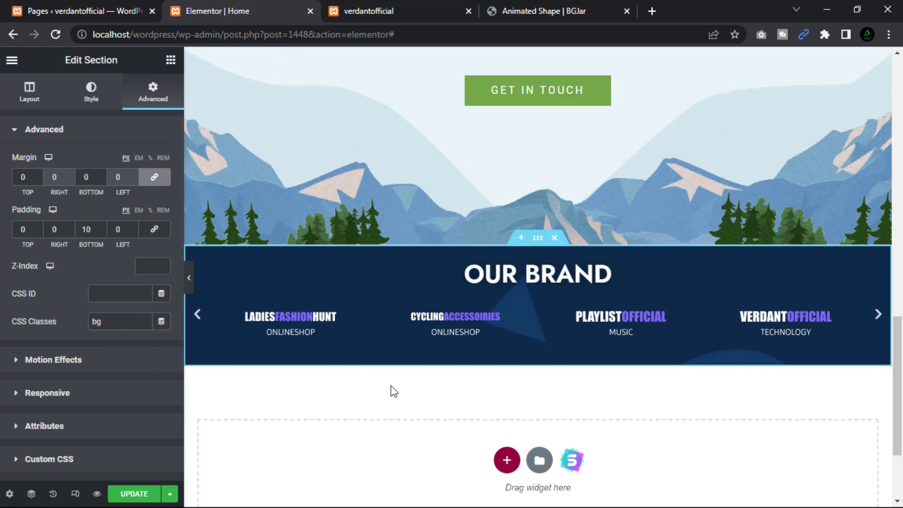
{"action": "scroll", "coordinate": [391, 386], "scroll_direction": "up", "scroll_amount": 5}
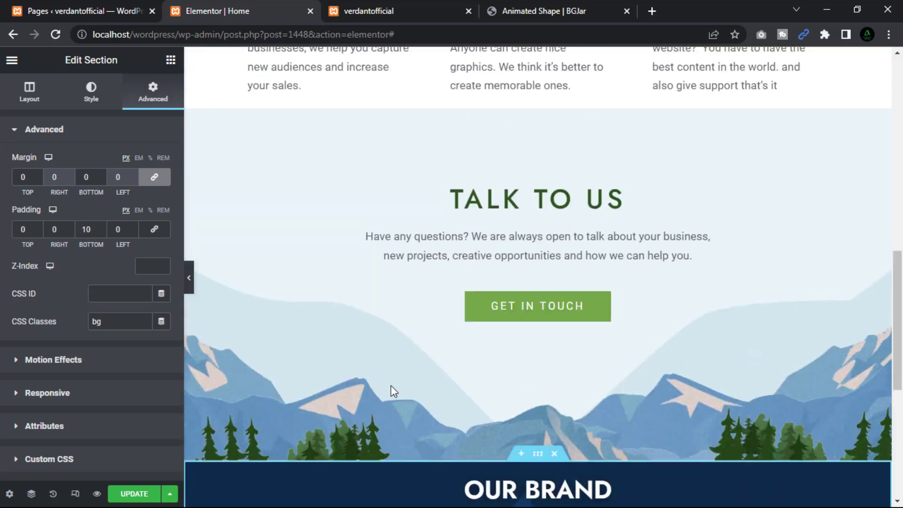
{"action": "scroll", "coordinate": [391, 386], "scroll_direction": "up", "scroll_amount": 5}
{"action": "scroll", "coordinate": [391, 386], "scroll_direction": "up", "scroll_amount": 3}
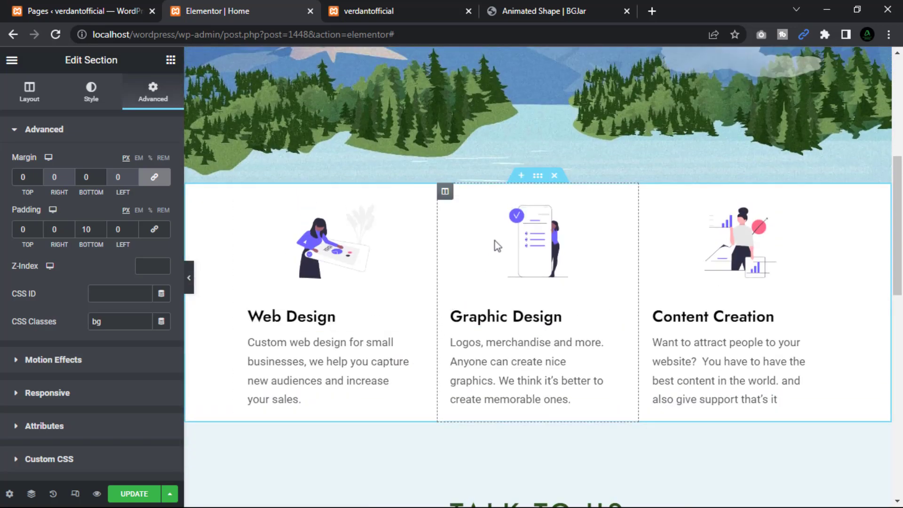
Step: Try the bg class on the services section, remove it again, and save the page with UPDATE
{"action": "left_click", "coordinate": [538, 178]}
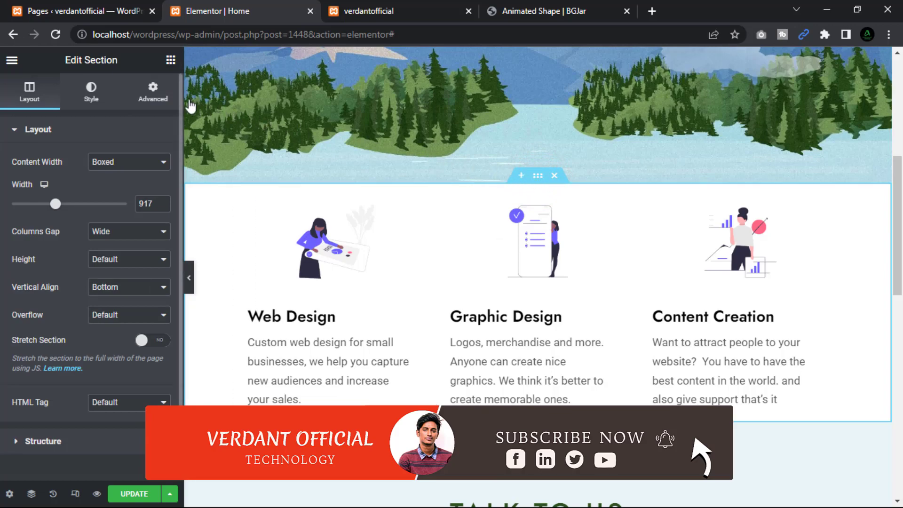
{"action": "left_click", "coordinate": [153, 92]}
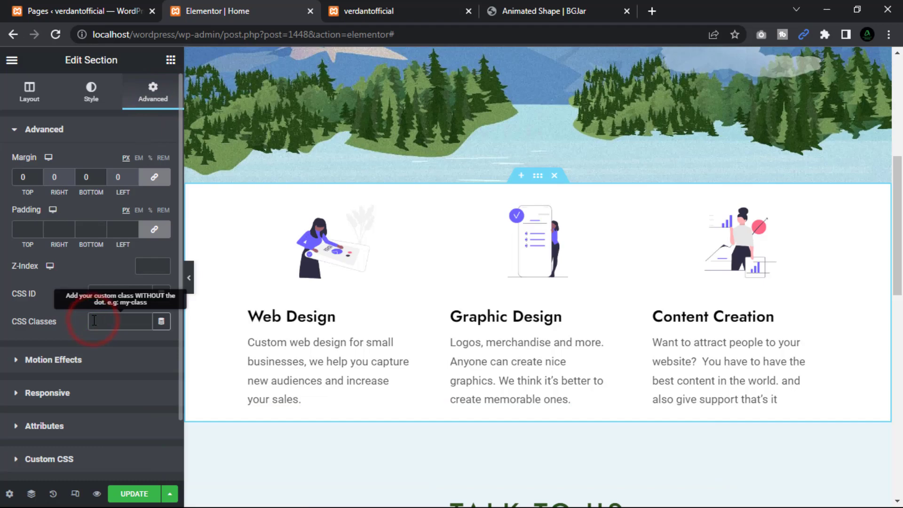
{"action": "type", "text": "bg"}
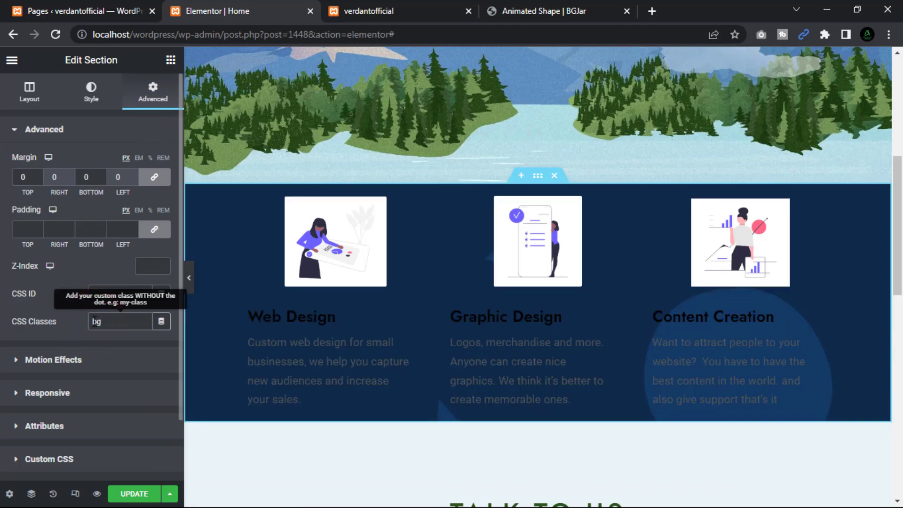
{"action": "key", "text": "BackSpace"}
{"action": "key", "text": "BackSpace"}
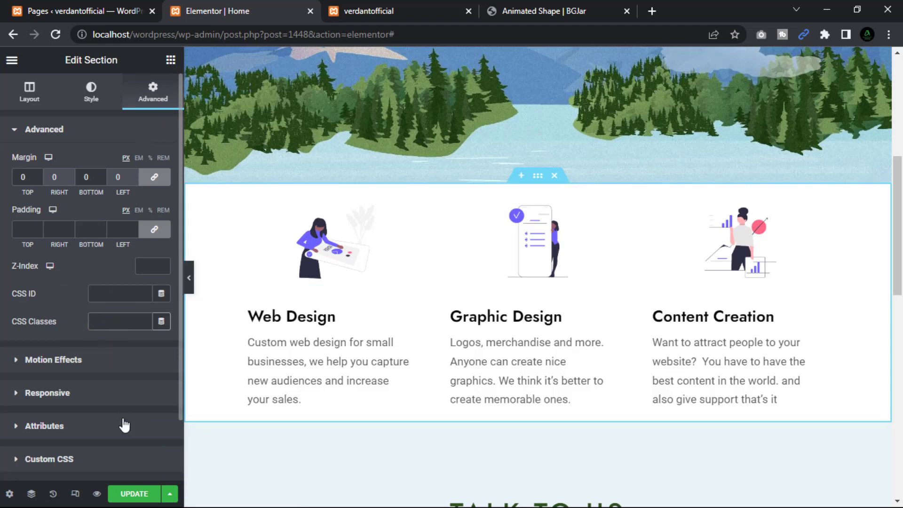
{"action": "scroll", "coordinate": [327, 474], "scroll_direction": "down", "scroll_amount": 5}
{"action": "scroll", "coordinate": [327, 451], "scroll_direction": "down", "scroll_amount": 5}
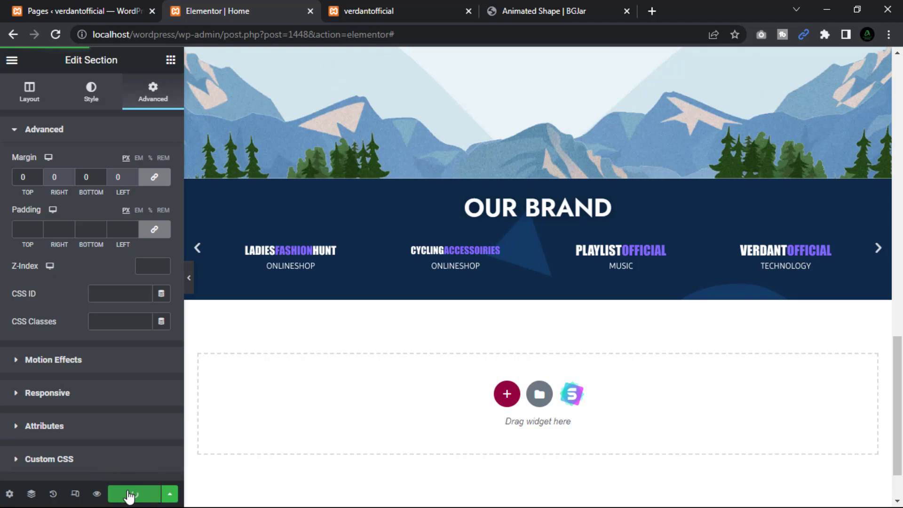
{"action": "left_click", "coordinate": [129, 496]}
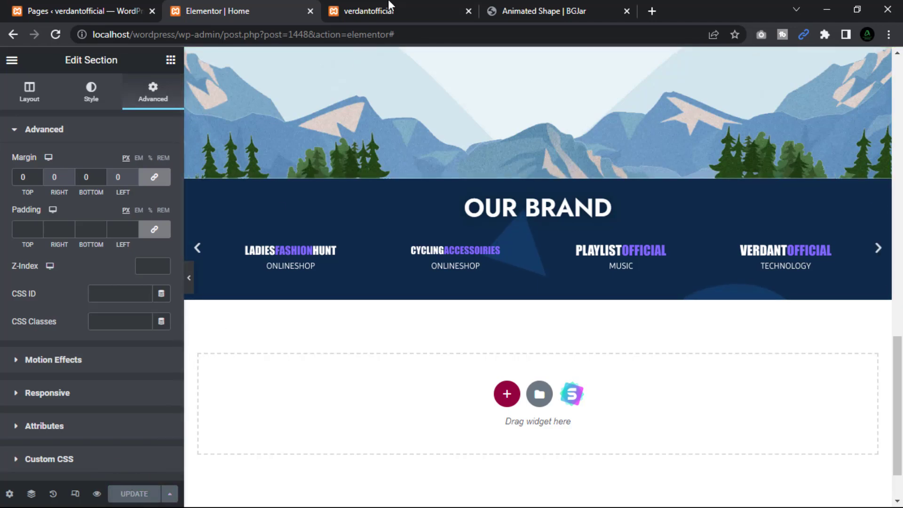
Step: Reload the verdantofficial live site to see Our Brand with the dark-blue shape background
{"action": "left_click", "coordinate": [369, 10]}
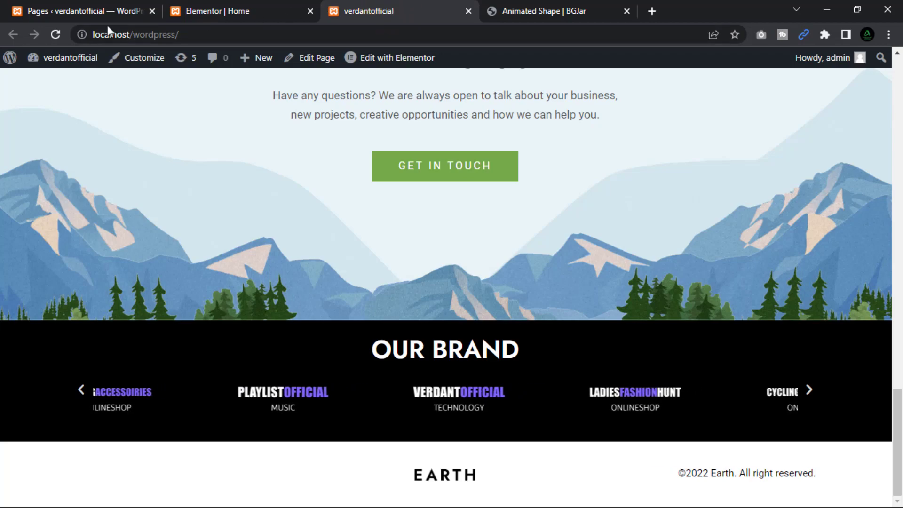
{"action": "left_click", "coordinate": [56, 35]}
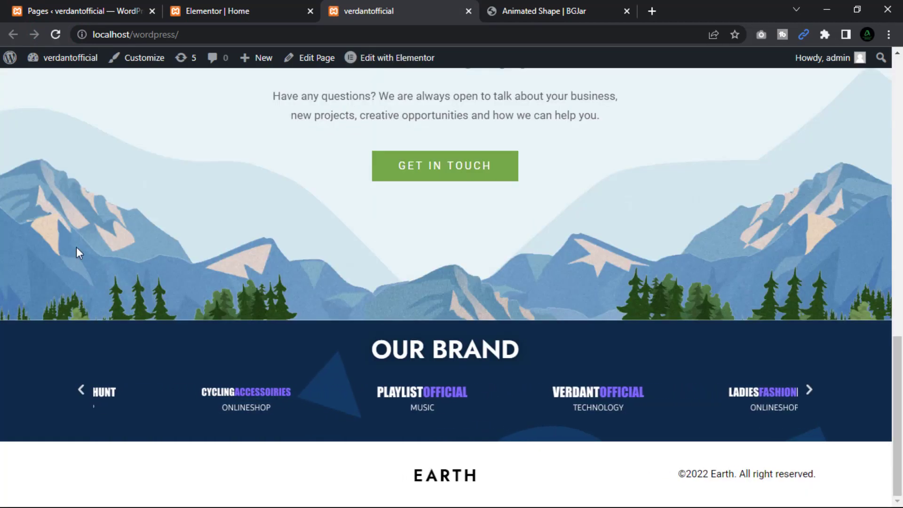
{"action": "scroll", "coordinate": [76, 246], "scroll_direction": "up", "scroll_amount": 3}
{"action": "scroll", "coordinate": [77, 247], "scroll_direction": "down", "scroll_amount": 3}
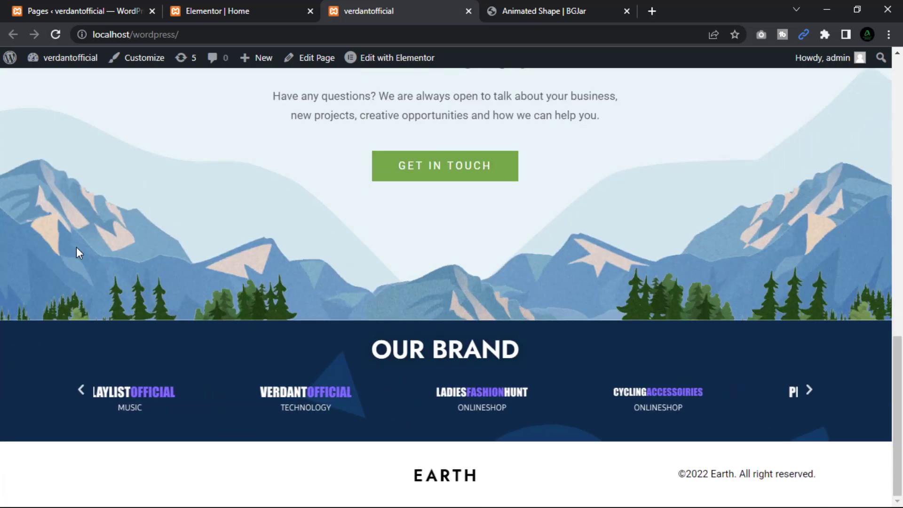
Step: Switch to the Animated Shape tab and return to the BGJar homepage via its logo
{"action": "key", "text": "ctrl+Tab"}
{"action": "left_click", "coordinate": [20, 67]}
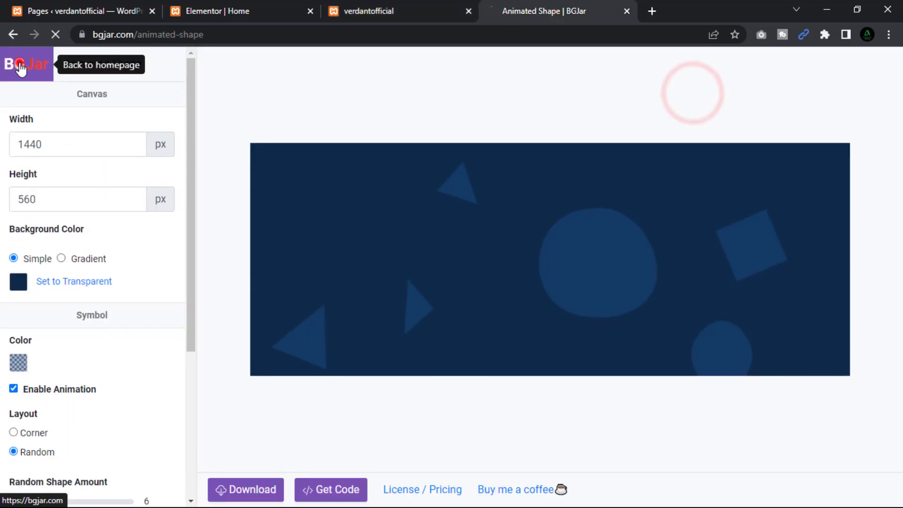